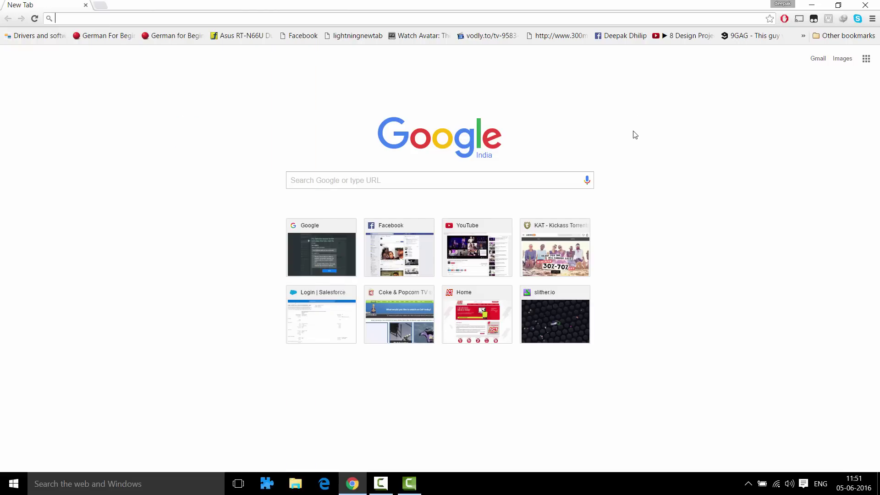
- Search Google for 'jagannatha hora' and open the vedicastrologer.org Jagannatha Hora result
click(321, 181)
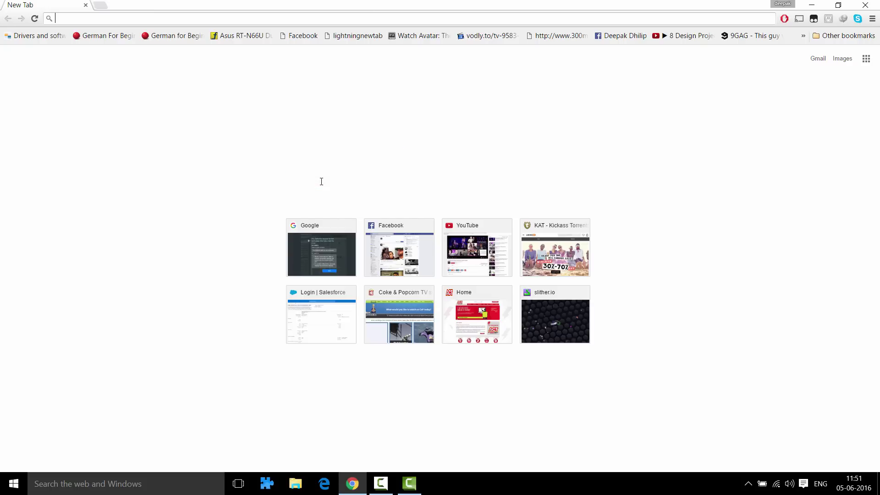
text(jagannat)
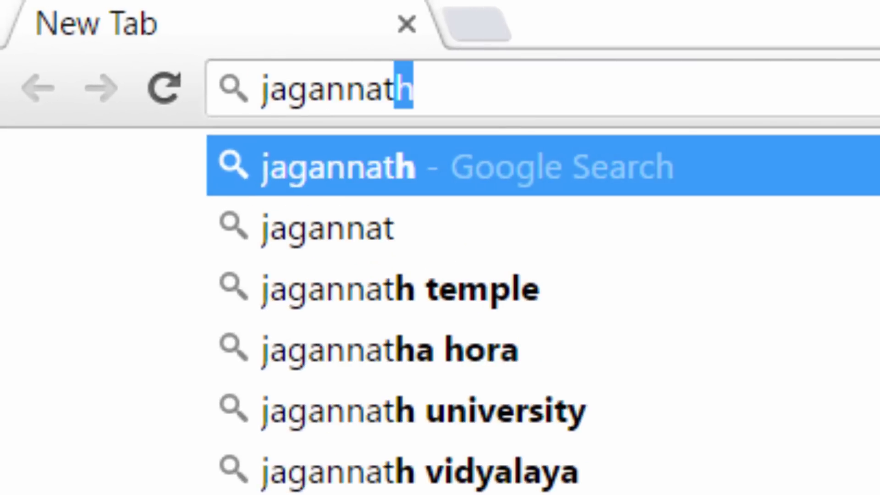
text(ha hora)
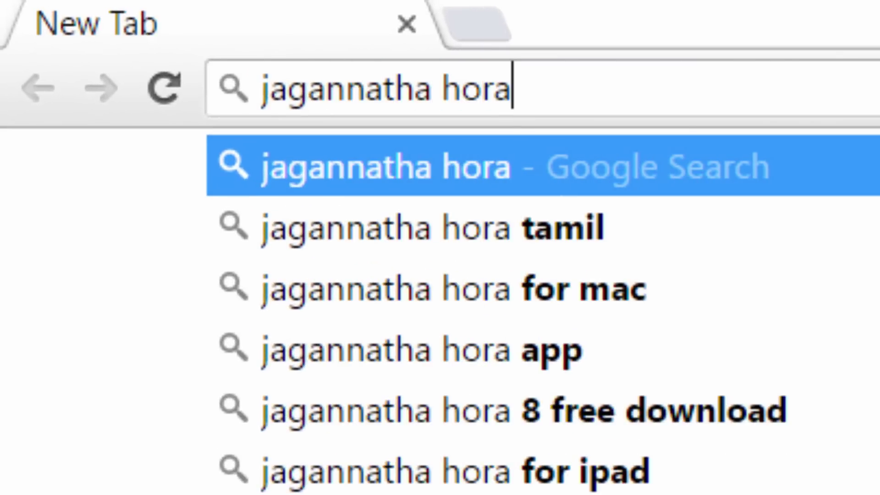
key(Return)
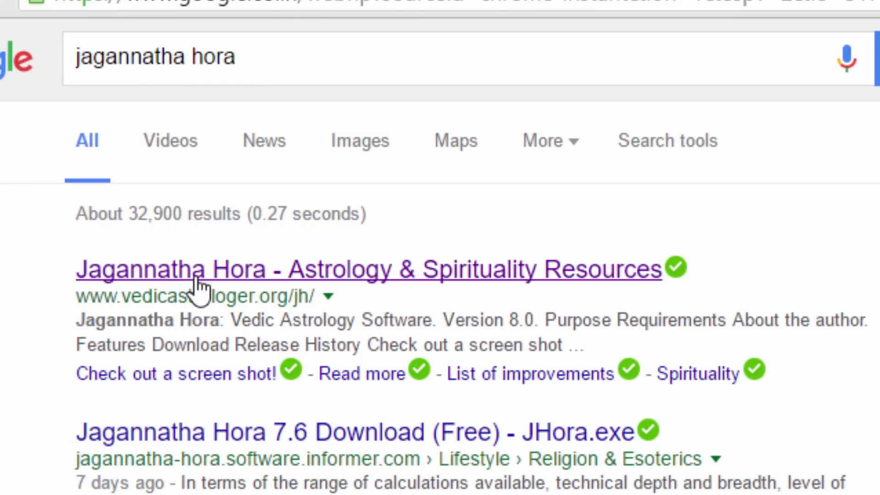
click(457, 271)
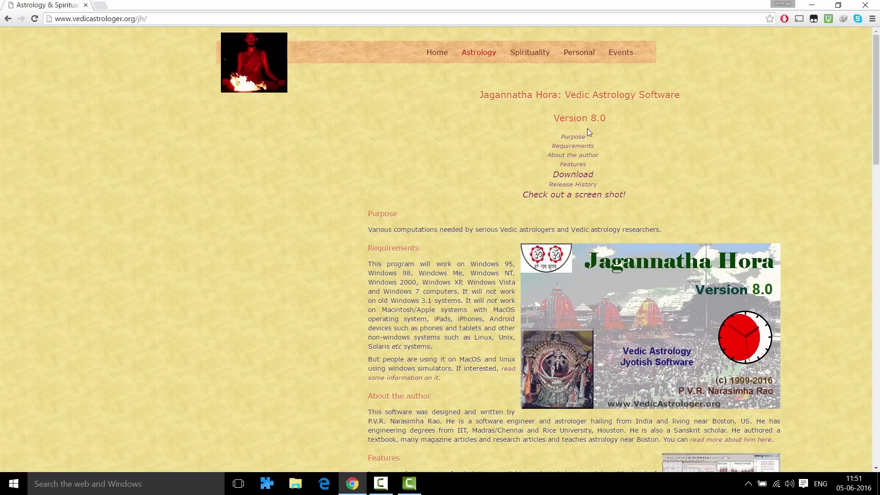
- Scroll past Release History to the jh_update, jh_short_install and jh_full_install zip downloads
scroll(324, 302, down, 17)
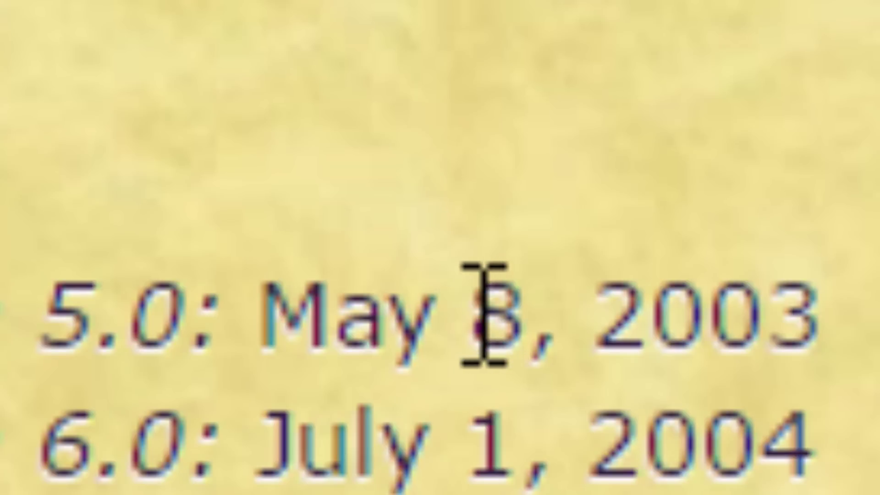
double_click(484, 314)
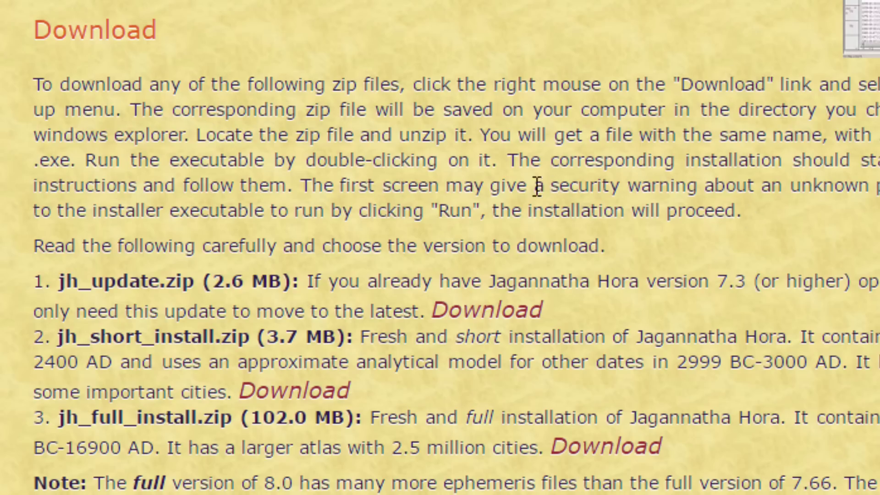
scroll(403, 172, down, 3)
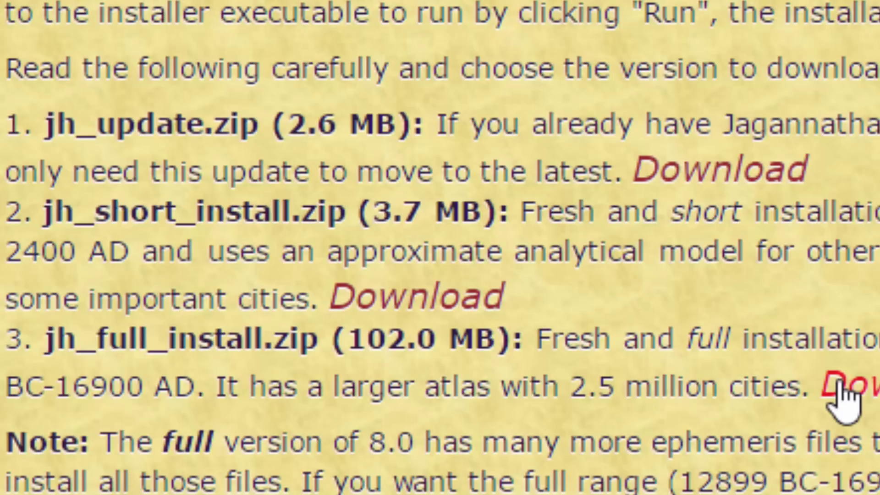
- Download the 102.0 MB jh_full_install.zip package
click(843, 395)
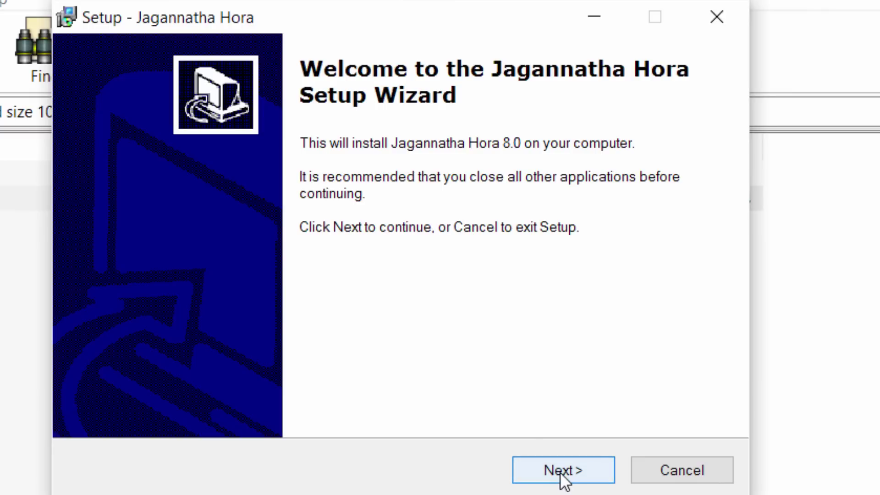
- Accept the licence, keep the default Program Files (x86) folder, install, and launch Jagannatha Hora
click(560, 476)
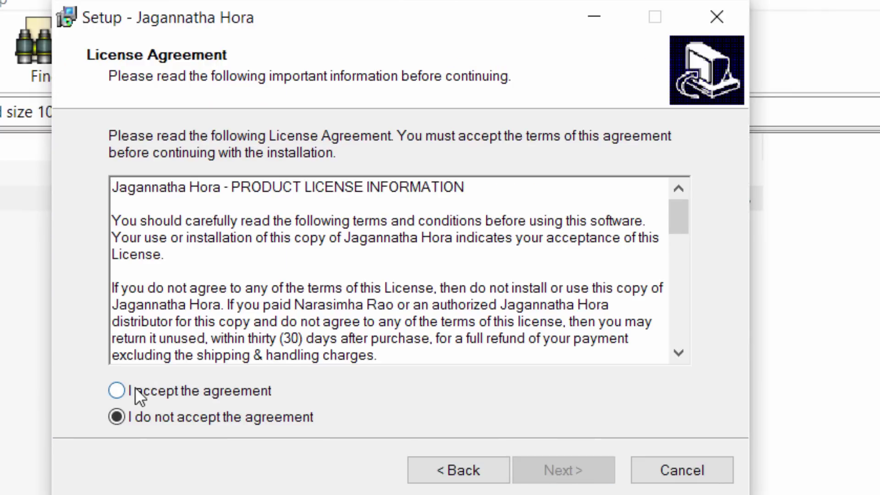
click(136, 390)
click(568, 476)
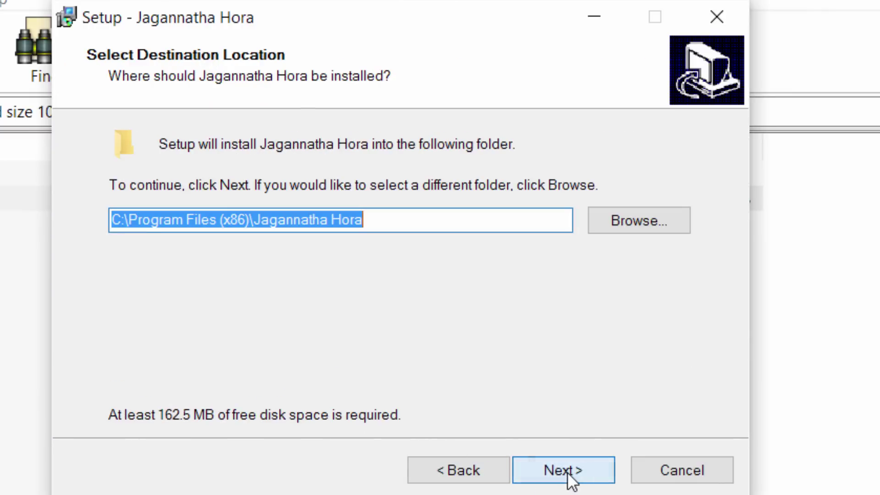
click(569, 477)
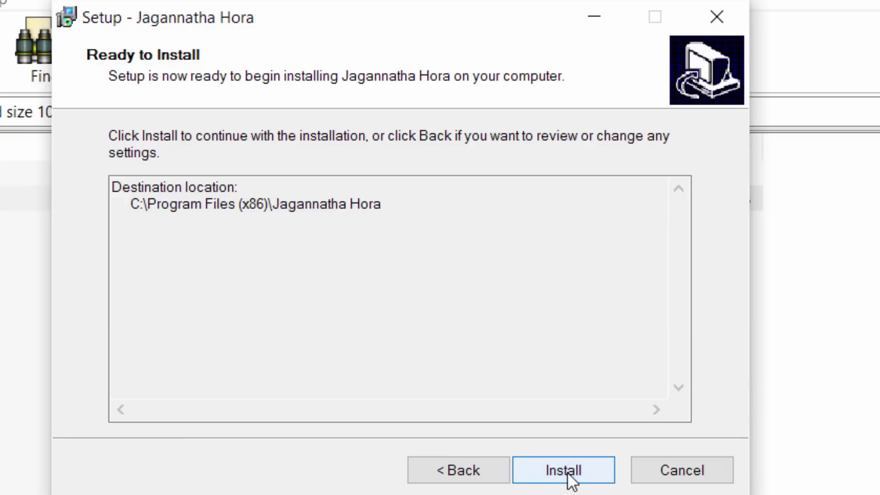
click(567, 472)
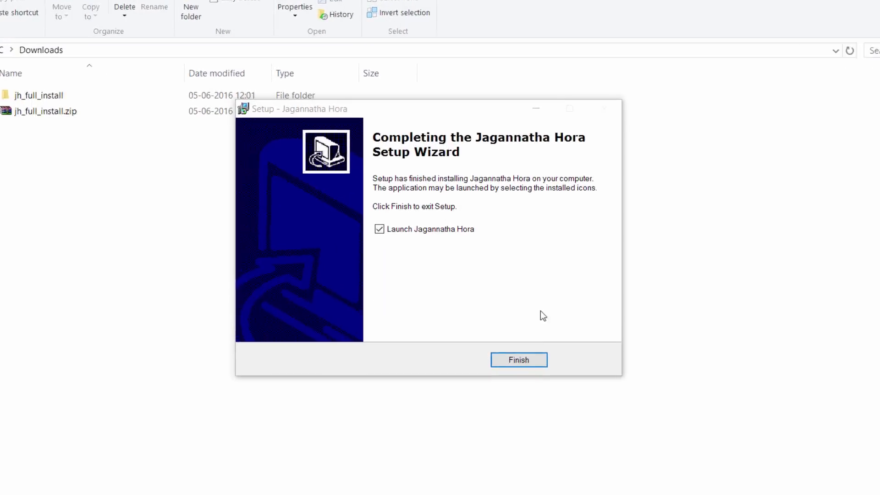
click(511, 332)
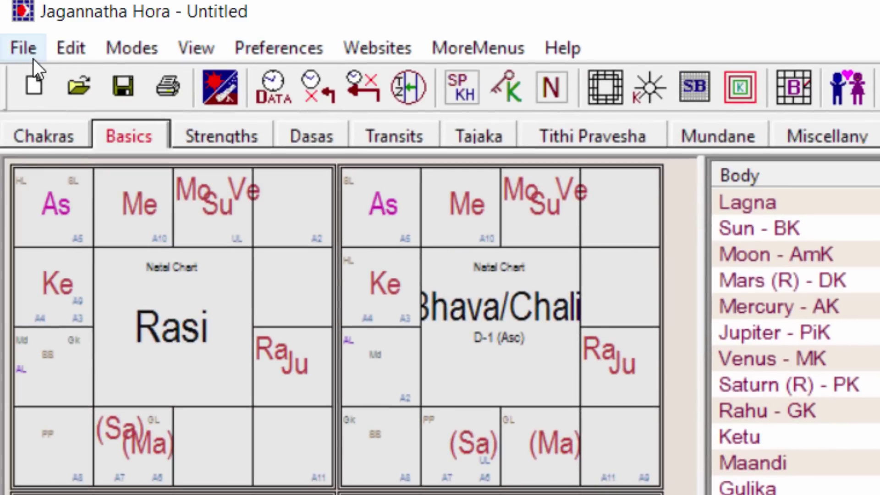
- Look over the Preferences menu without choosing, then open the untitled chart's birth data
click(239, 41)
mouse_move(316, 85)
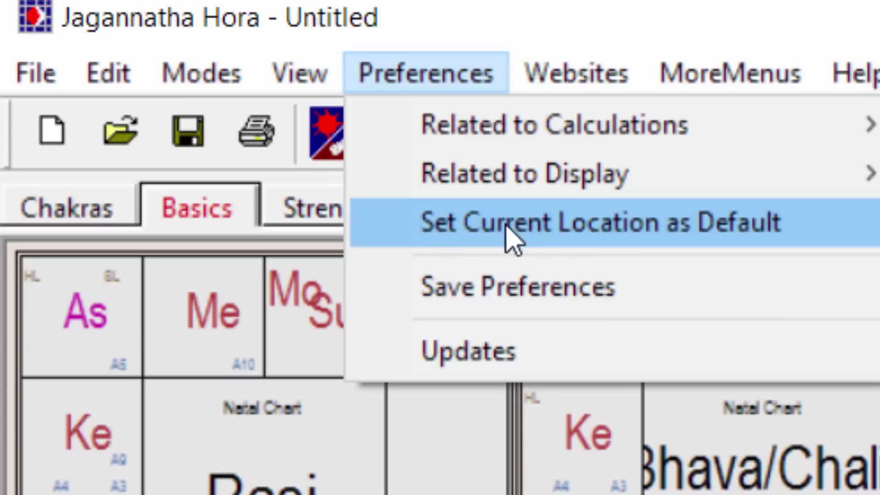
click(512, 239)
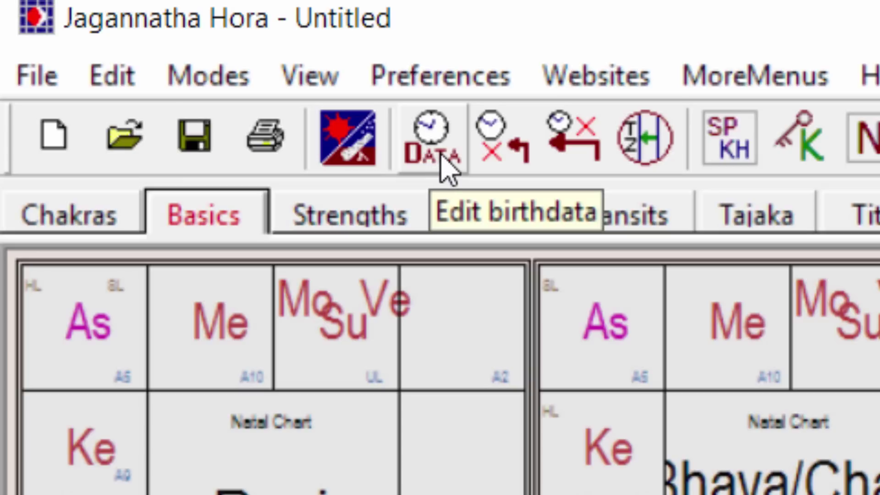
click(350, 133)
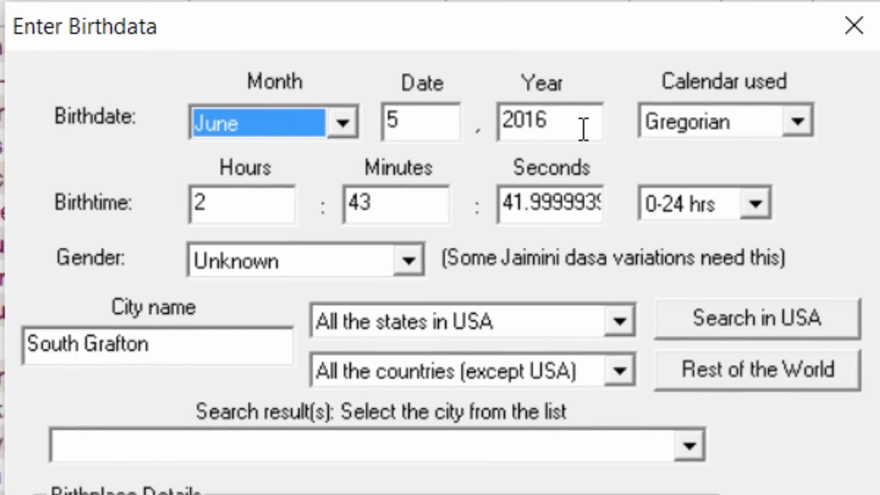
- Keep the Gregorian calendar and replace South Grafton with Chennai, India from Rest of the World
click(797, 122)
click(798, 122)
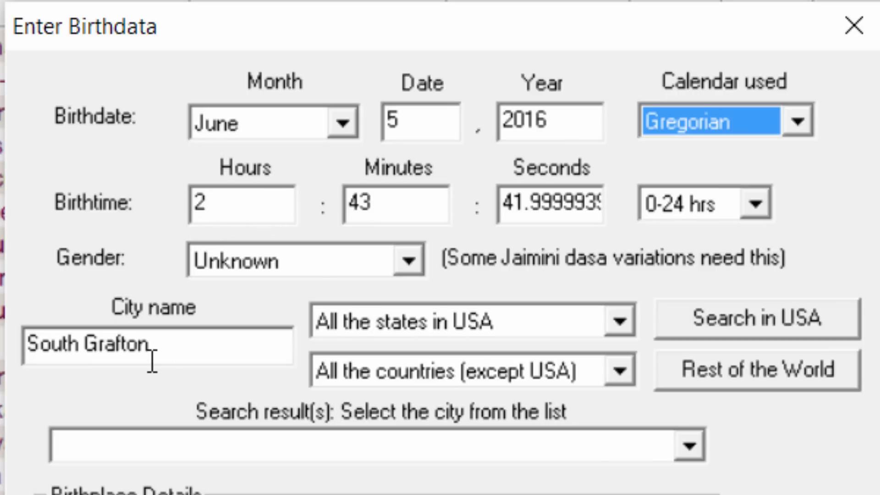
drag(156, 356, 27, 354)
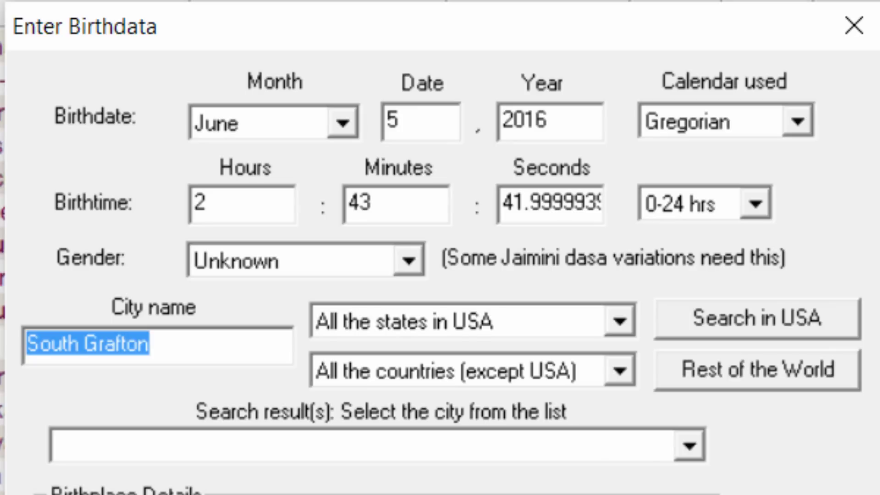
text(Chea)
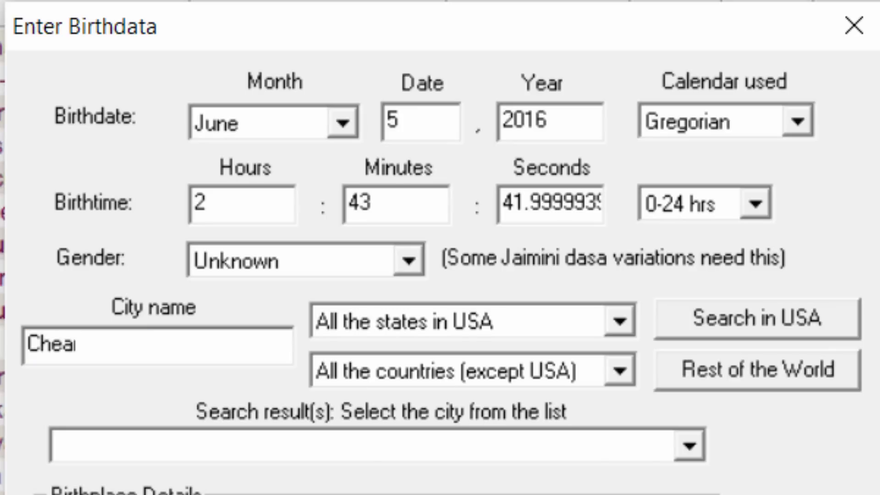
key(BackSpace)
text(na)
key(BackSpace)
text(nai)
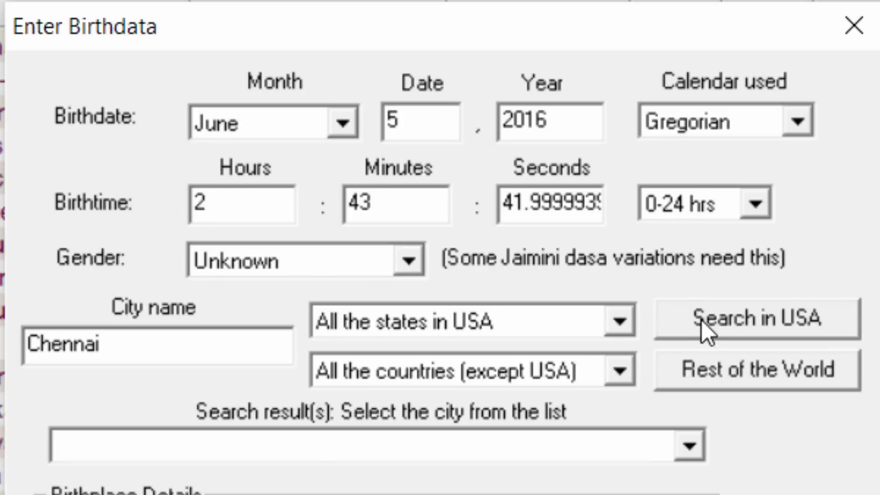
click(707, 372)
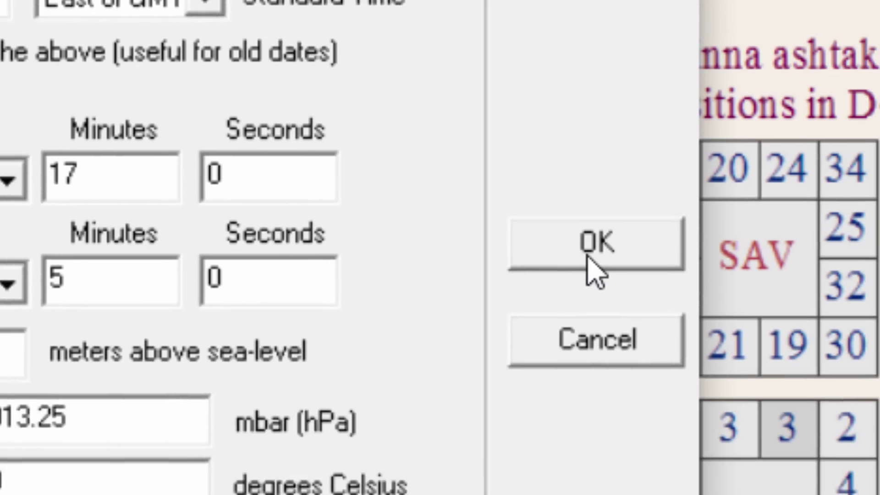
click(589, 258)
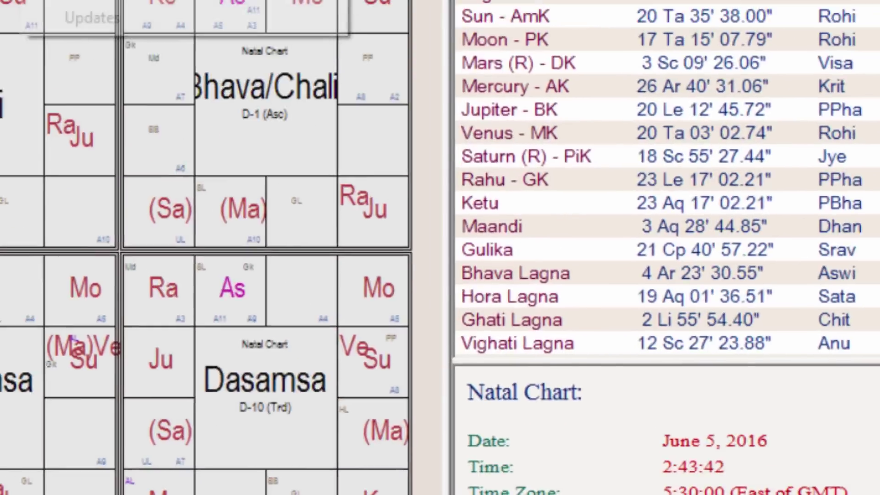
- Set the current Chennai, India location as the default for new charts
click(305, 10)
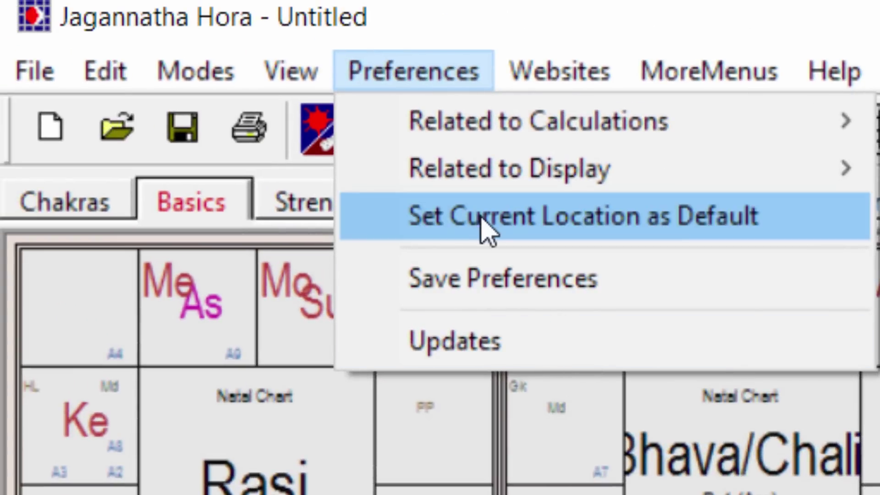
click(401, 213)
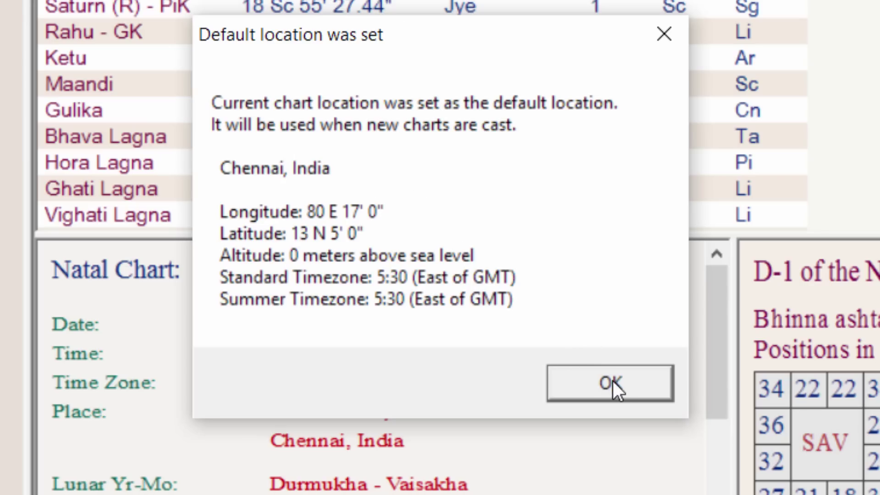
key(Return)
- Exit Jagannatha Hora without saving the untitled chart
click(9, 19)
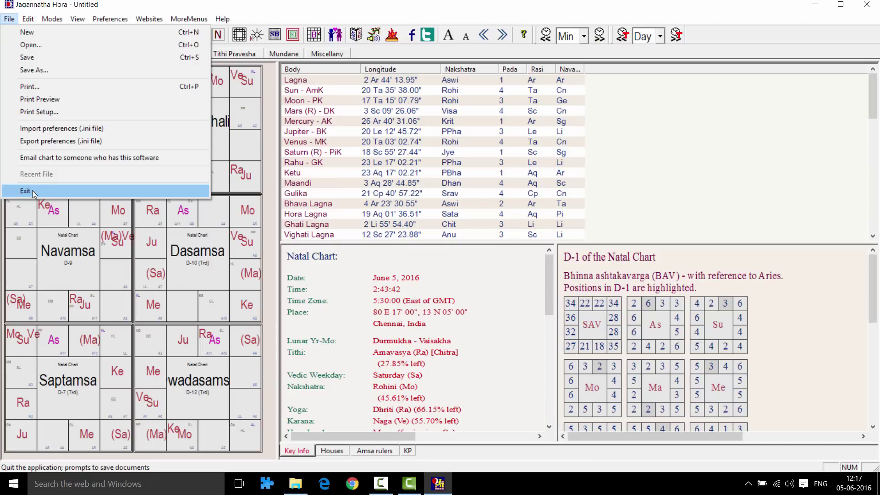
click(33, 190)
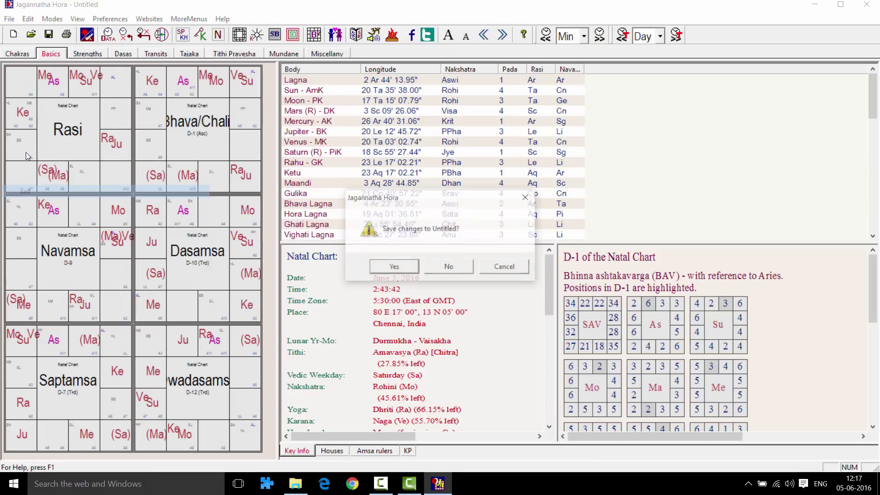
key(n)
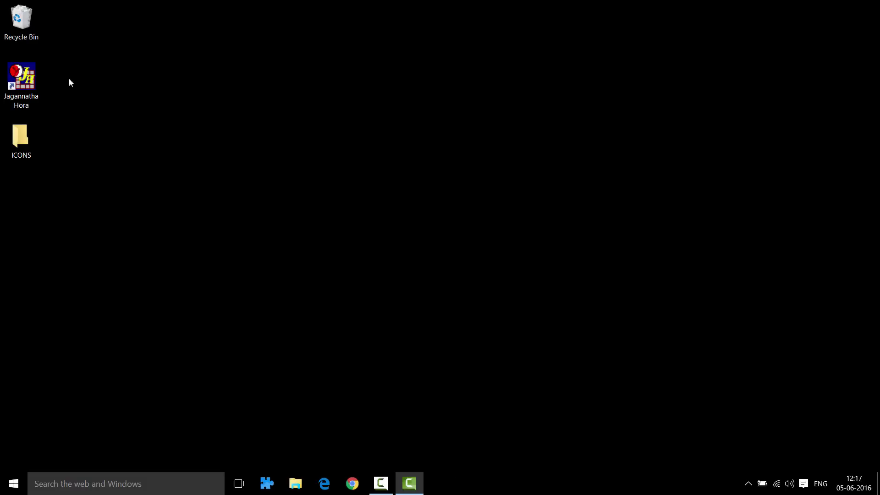
- Relaunch Jagannatha Hora from its desktop shortcut
click(24, 88)
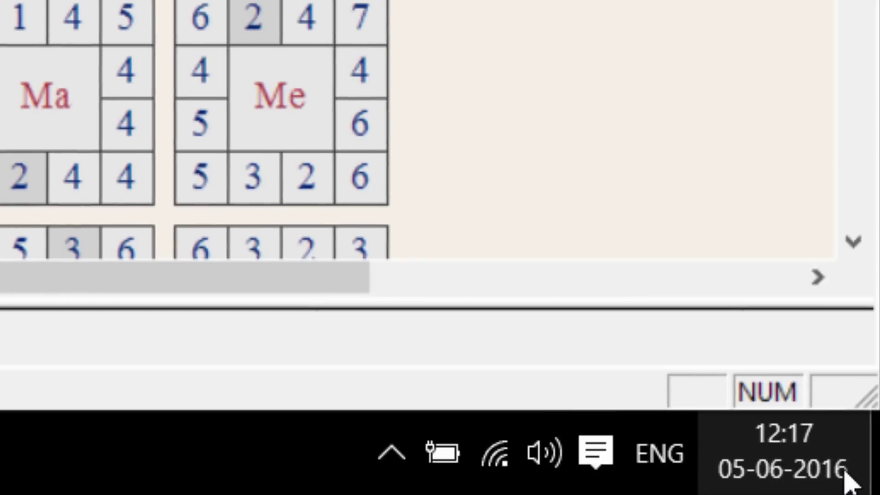
mouse_move(844, 473)
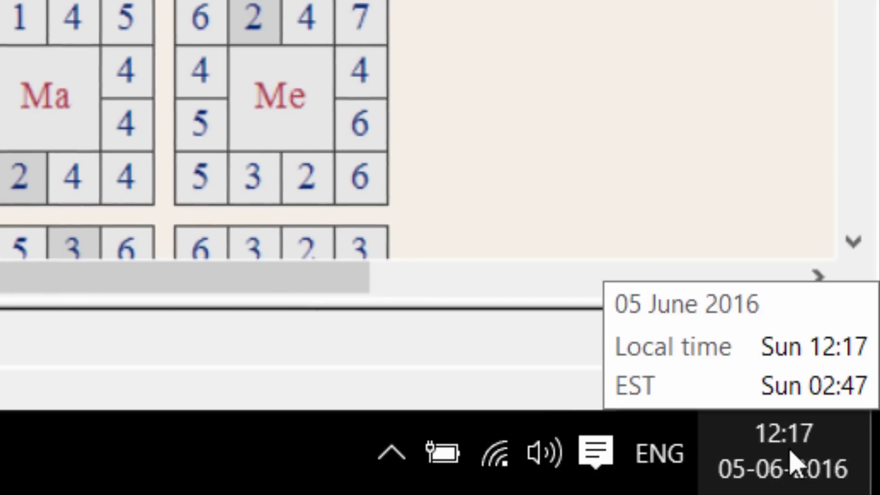